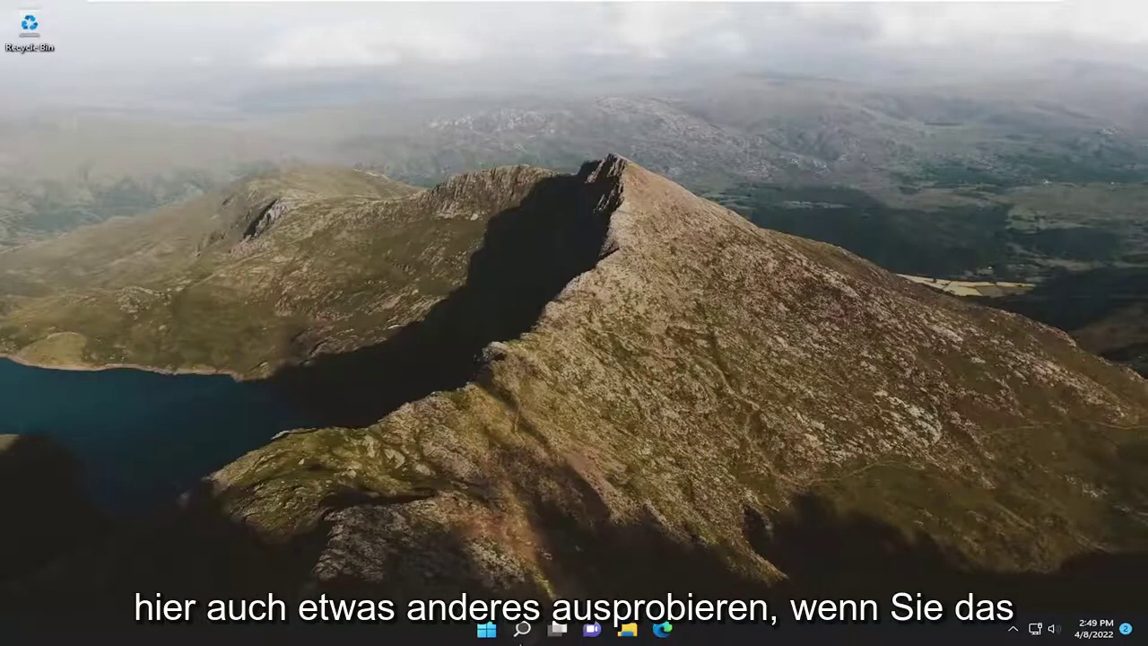
Open the Services console and bring up the properties of the Windows Image Acquisition (WIA) service
left_click(518, 635)
type("services")
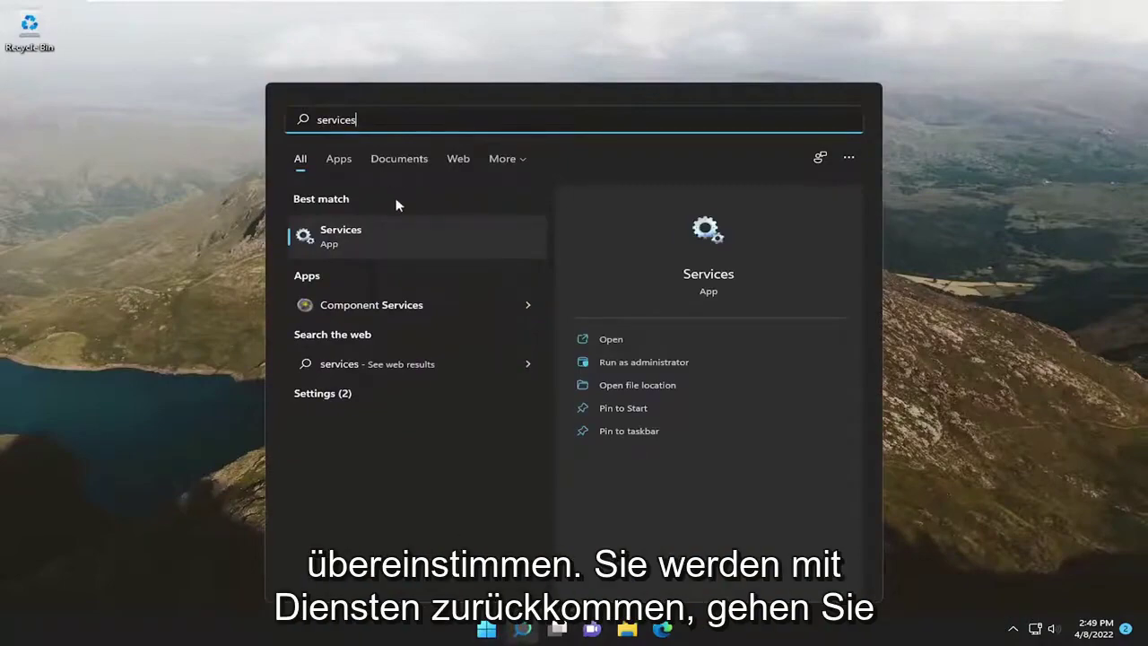
left_click(364, 239)
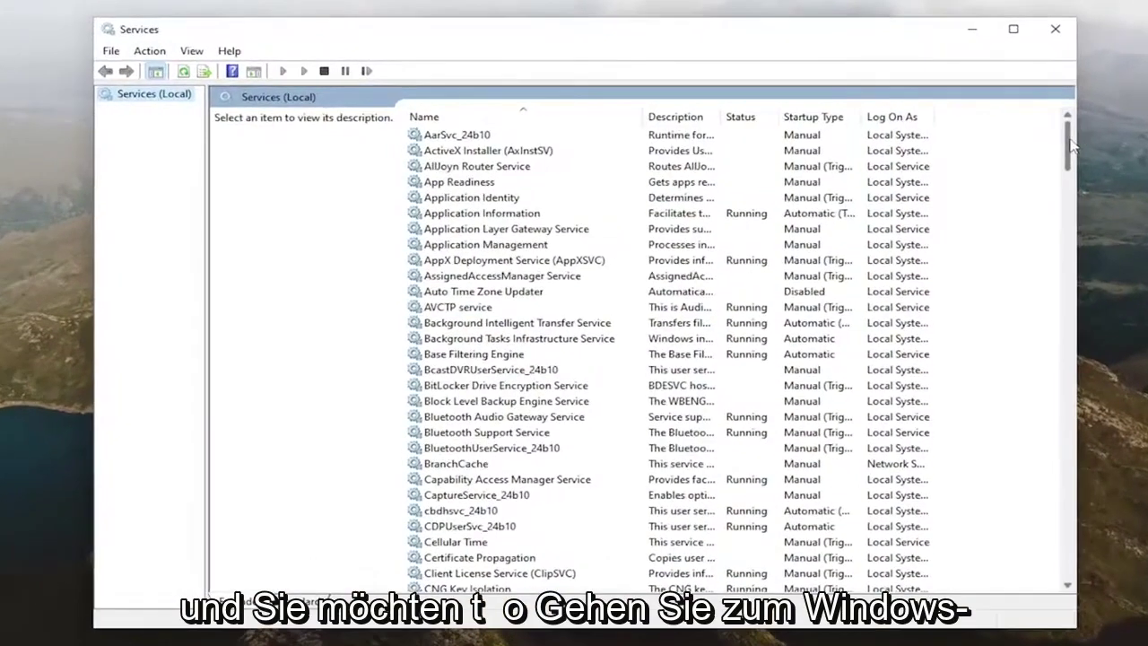
left_click_drag(1071, 145, 1044, 526)
double_click(480, 339)
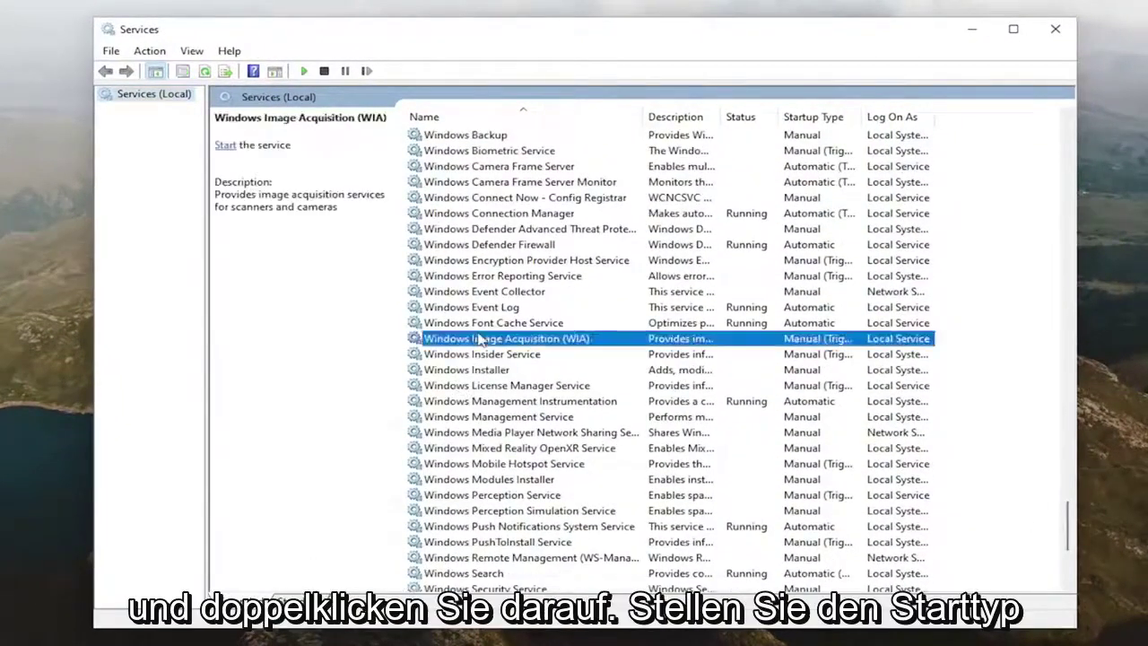
Set the WIA service's startup type to Automatic, start it, apply the changes and close the Services window
left_click(574, 316)
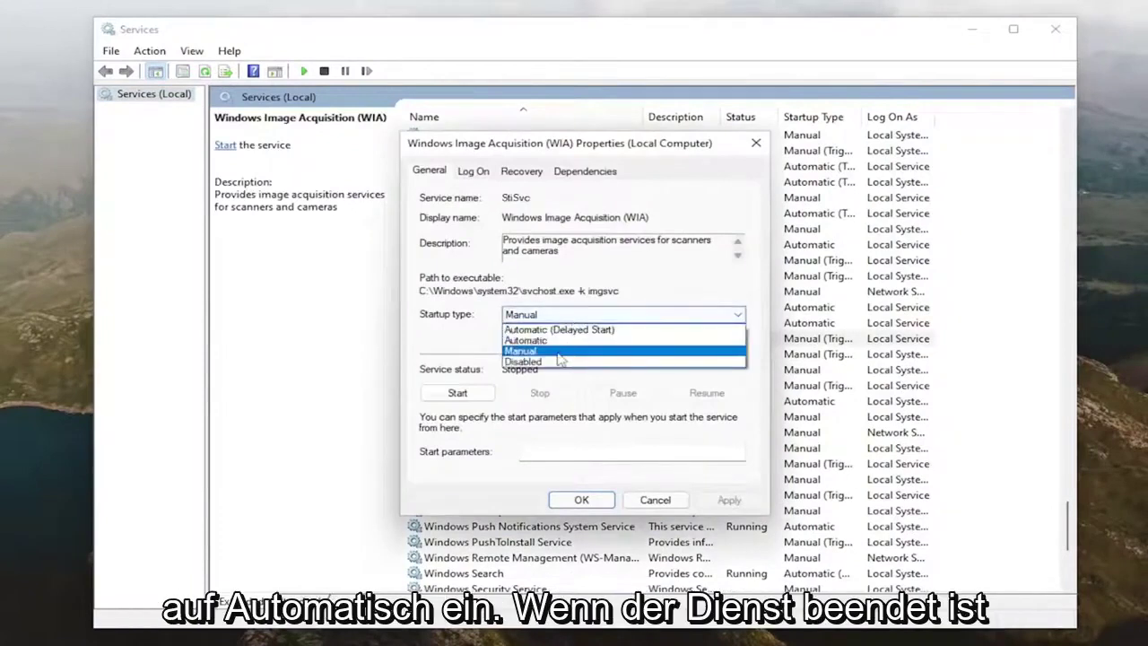
left_click(558, 340)
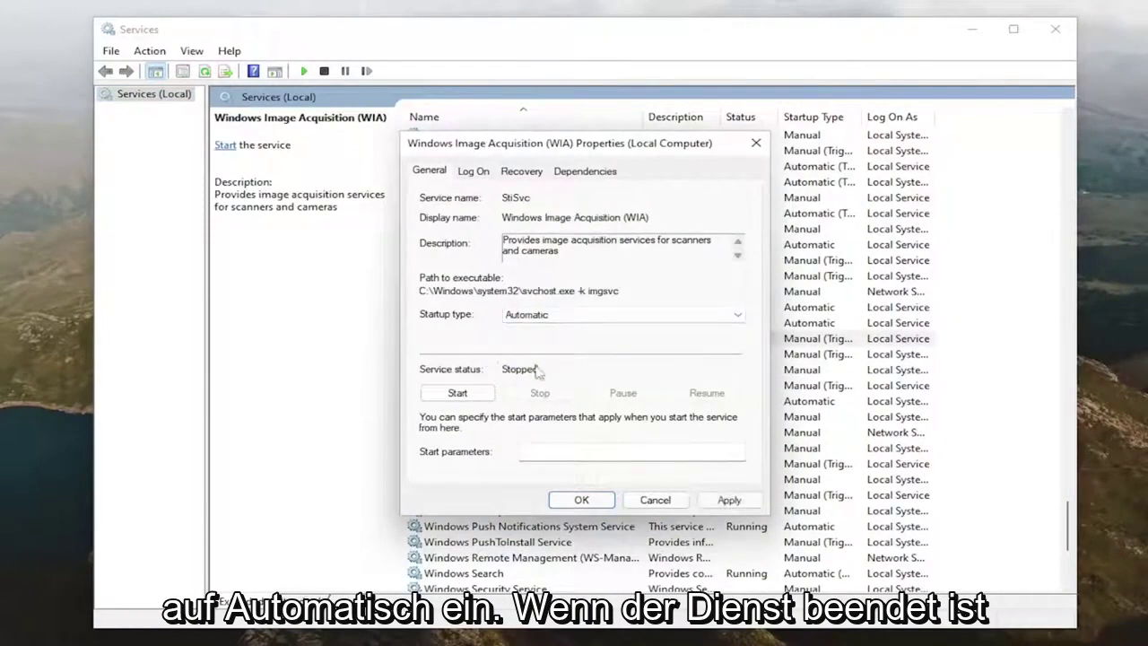
left_click(461, 395)
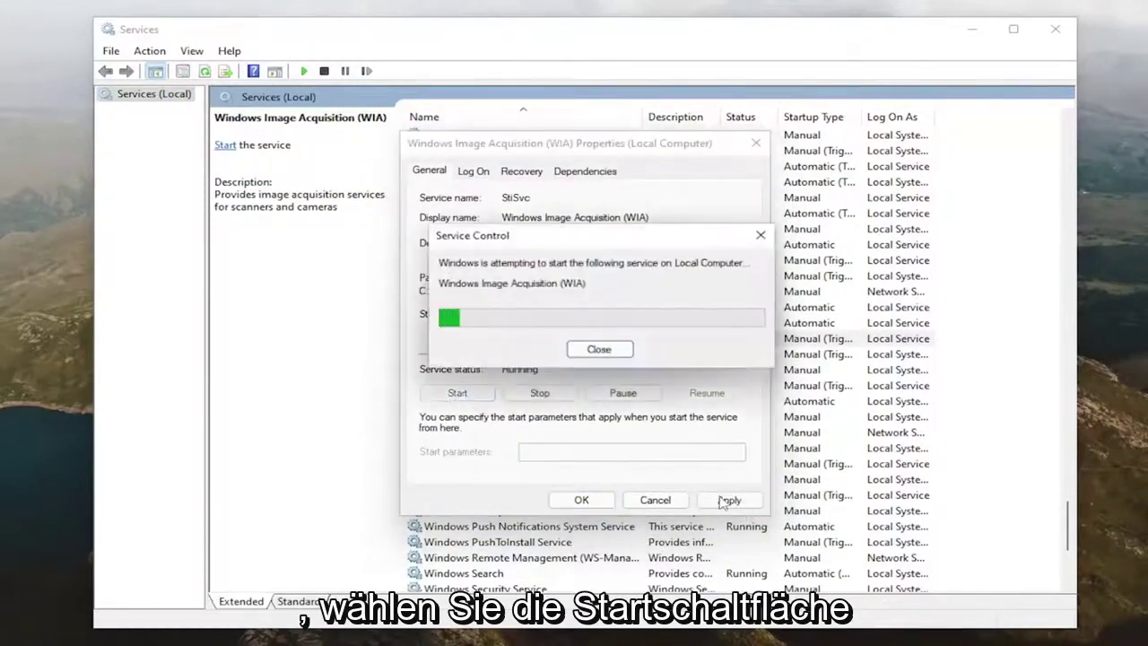
left_click(728, 500)
left_click(581, 500)
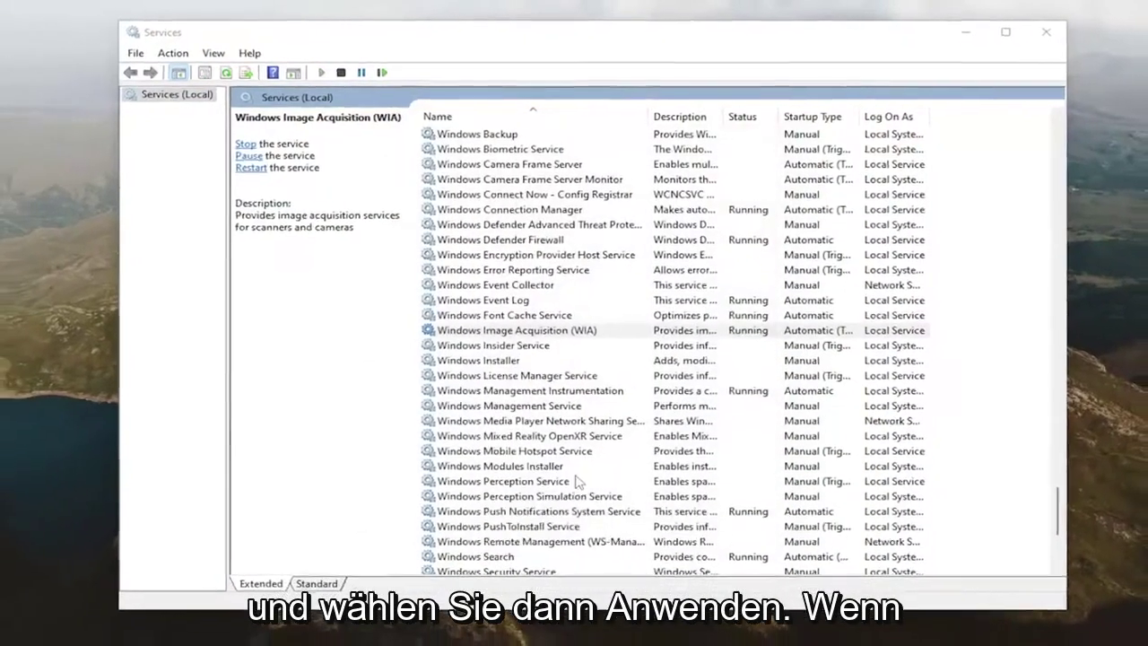
left_click(1045, 32)
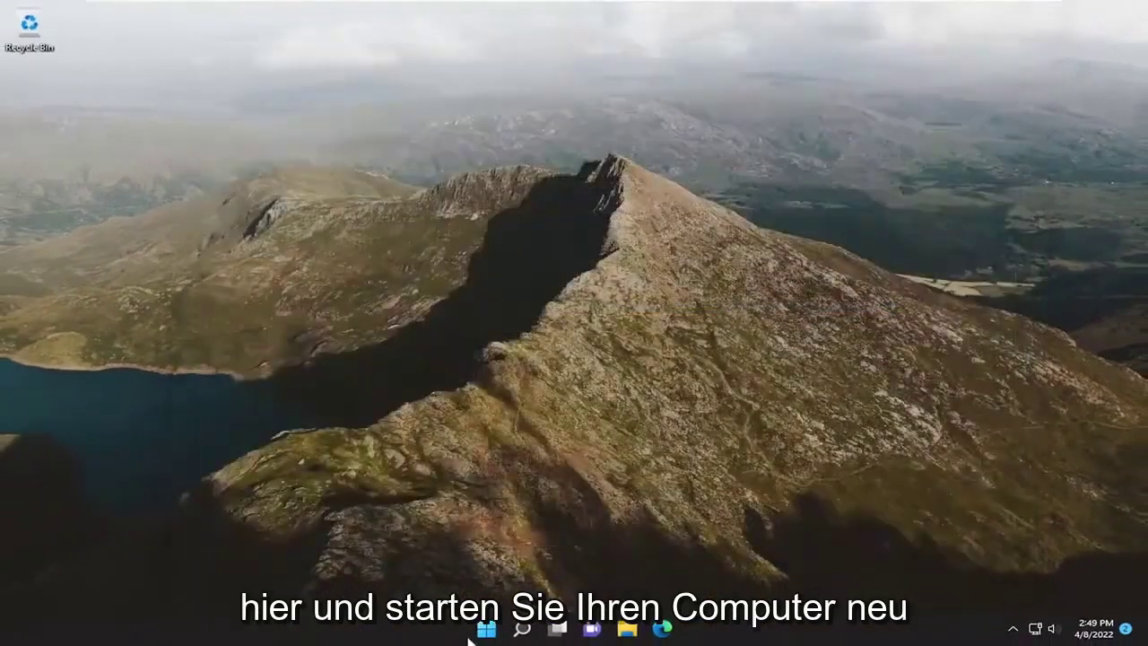
Restart the computer
right_click(479, 632)
mouse_move(495, 567)
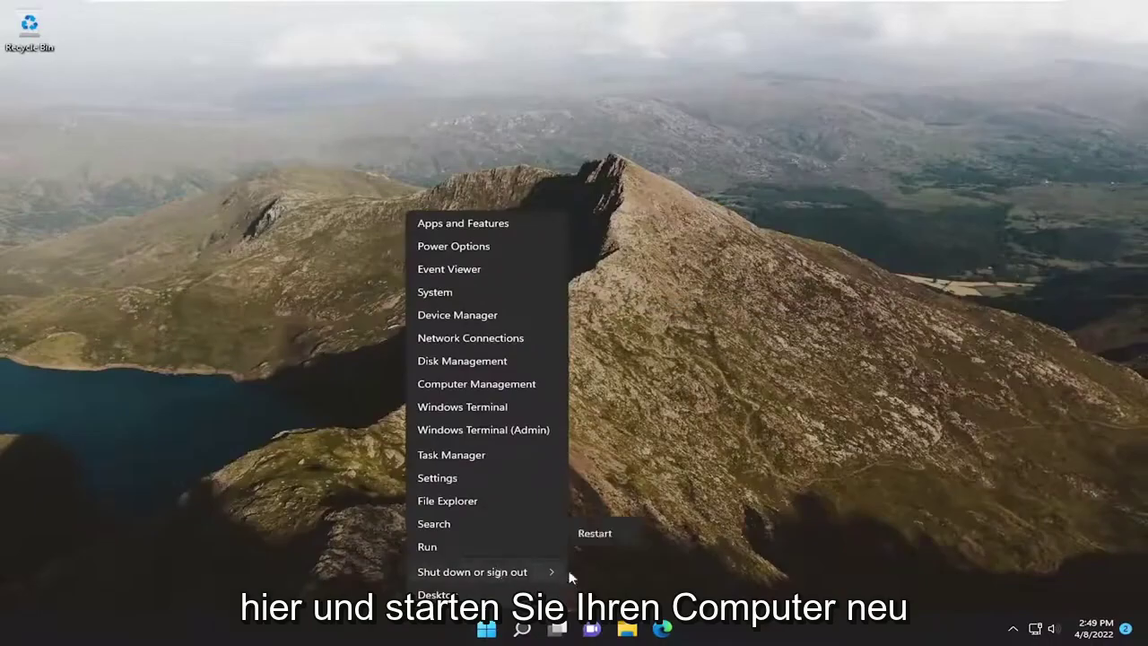
left_click(601, 597)
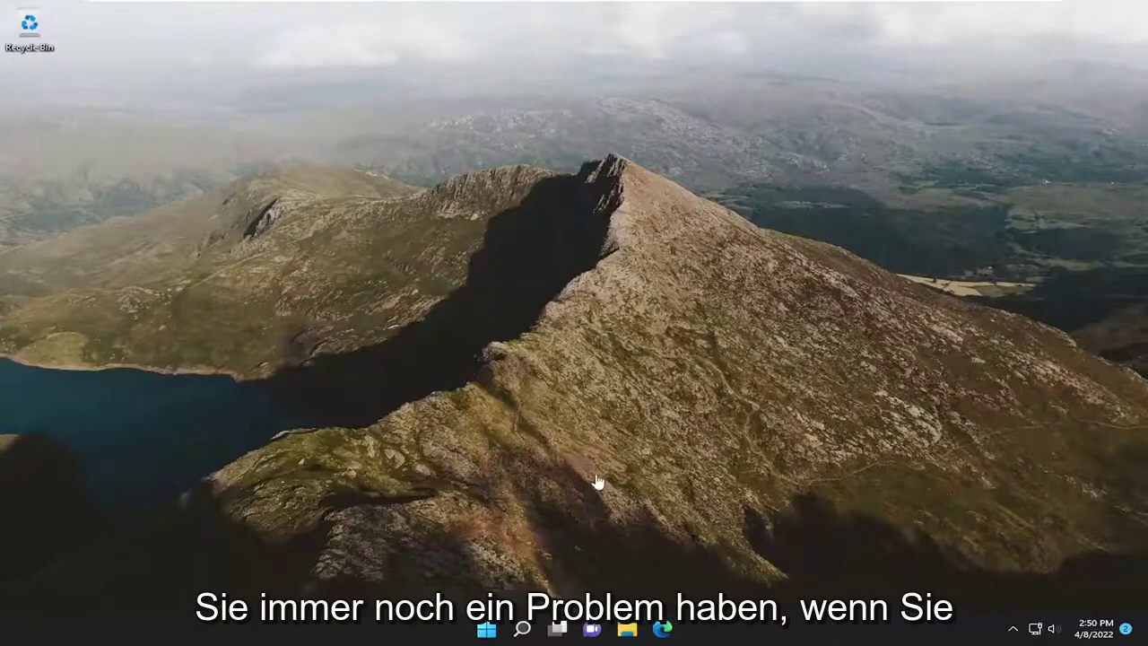
Search for cmd and open Command Prompt as administrator, allowing it to make changes to the device
left_click(522, 630)
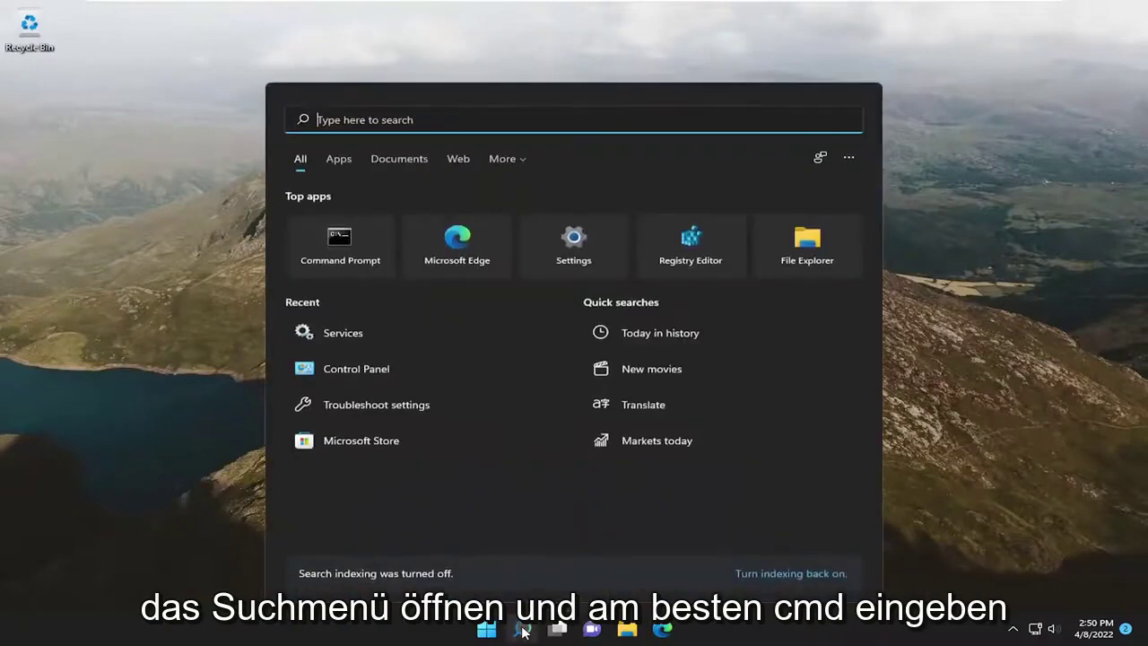
type("cmd")
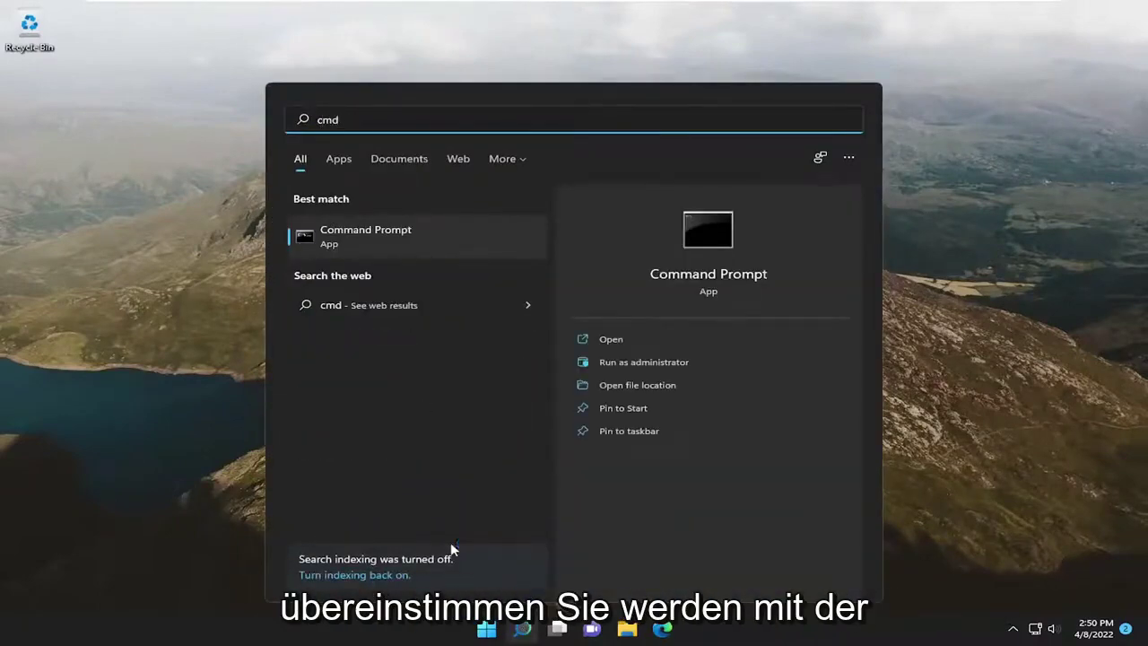
right_click(357, 235)
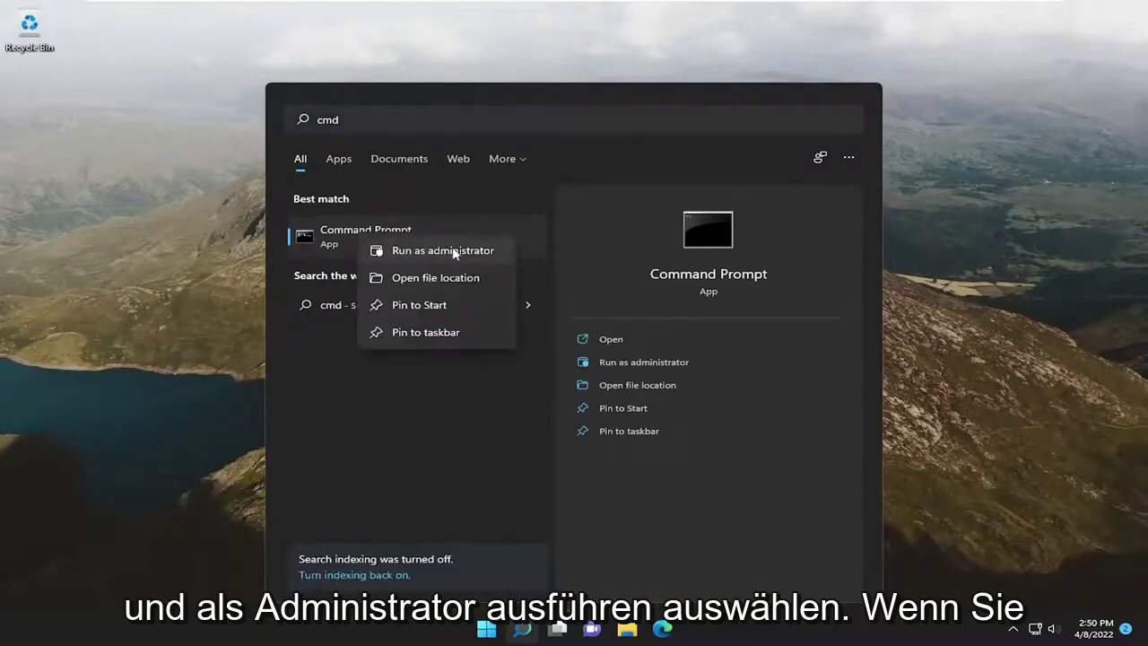
left_click(453, 251)
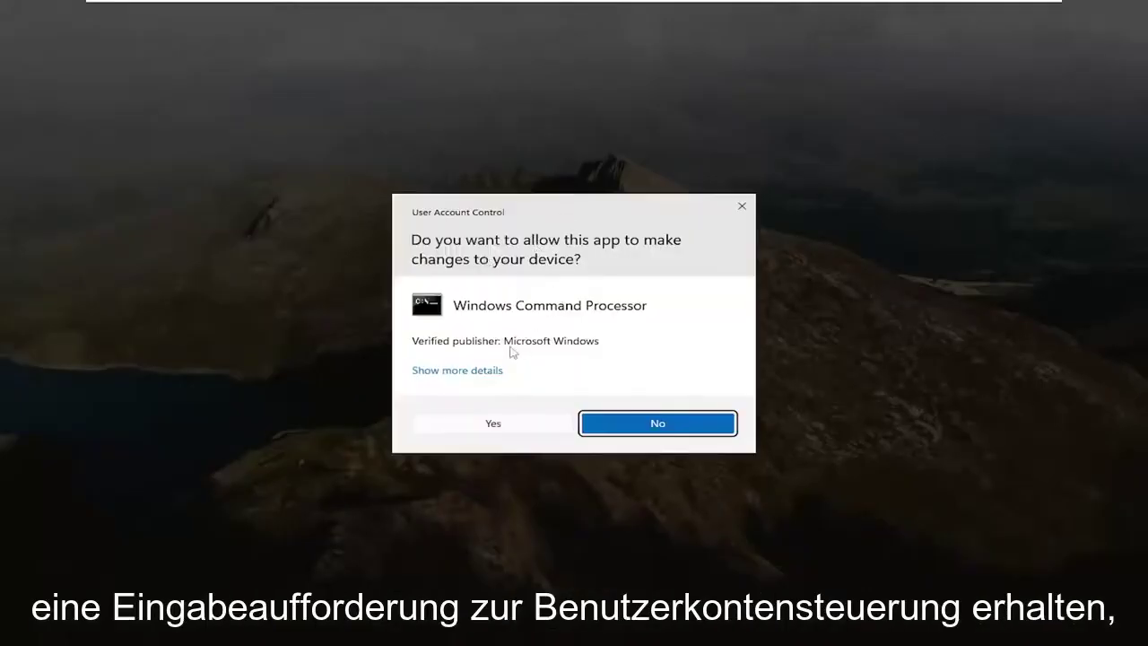
left_click(492, 424)
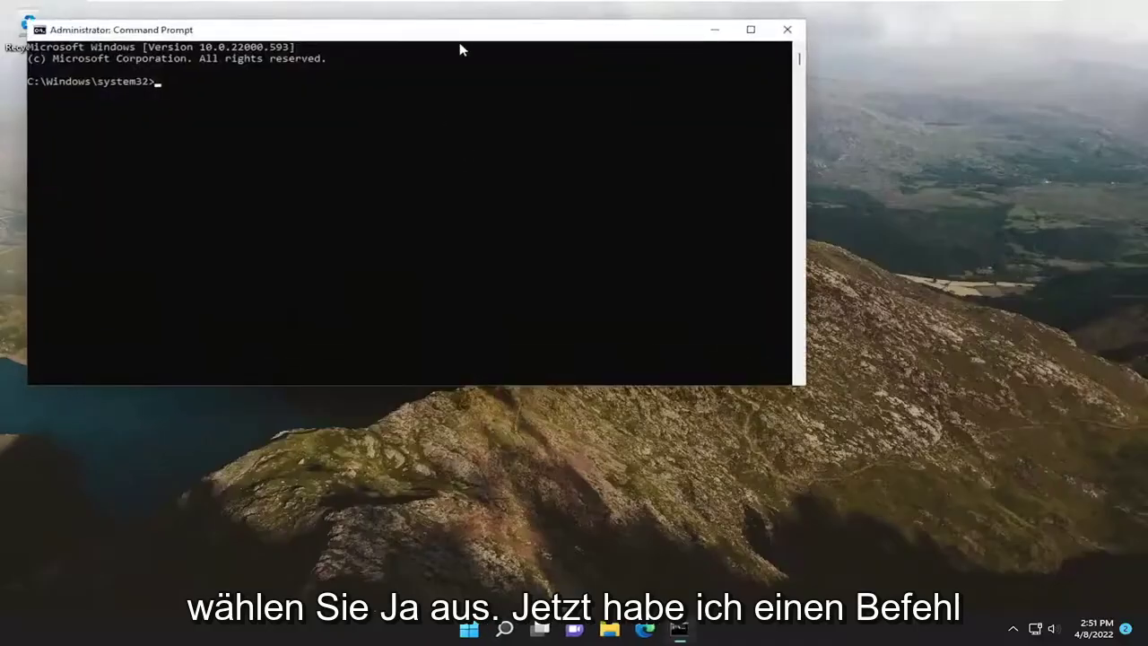
left_click_drag(459, 43, 619, 103)
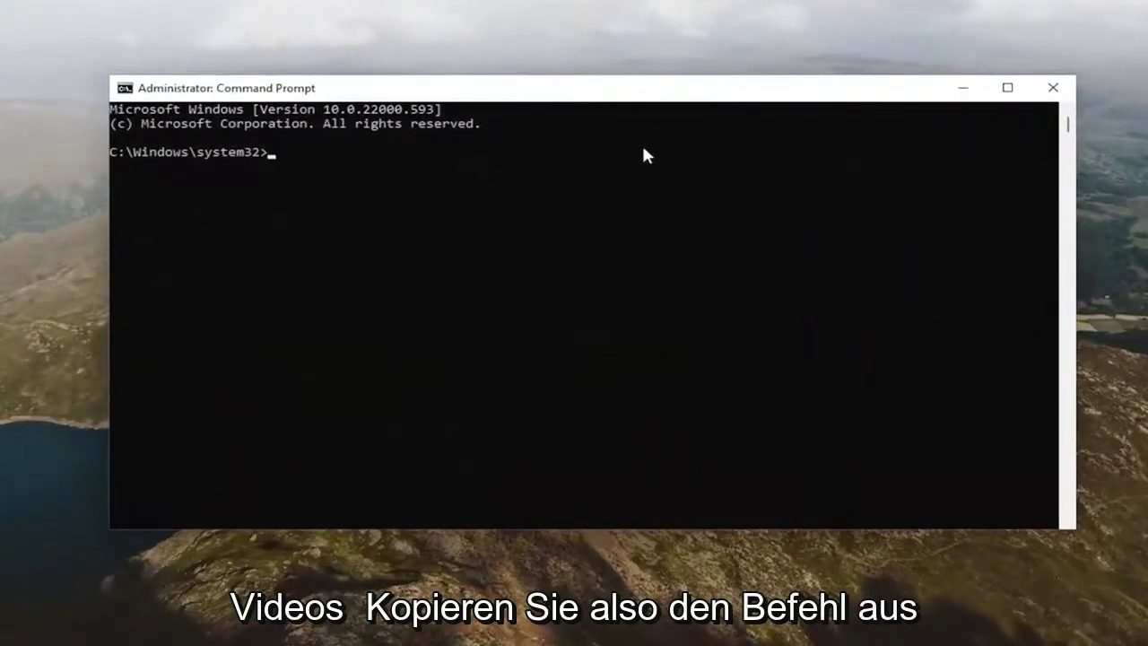
Run the copied command msdt.exe /id DeviceDiagnostic, then close Command Prompt
right_click(576, 90)
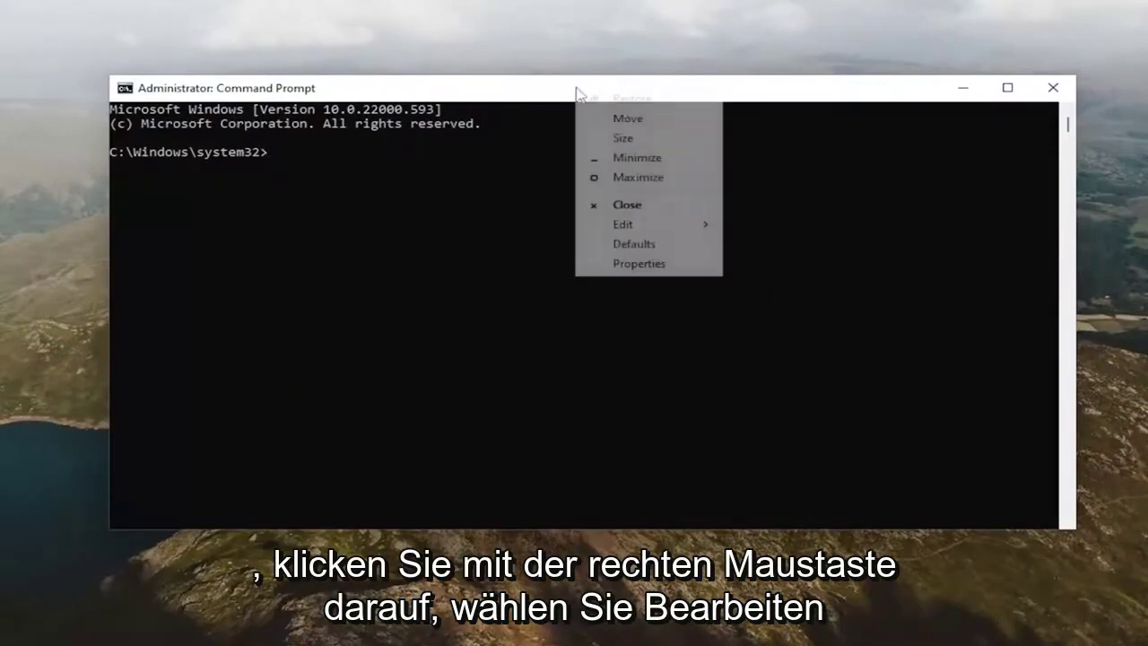
left_click(664, 230)
left_click(791, 262)
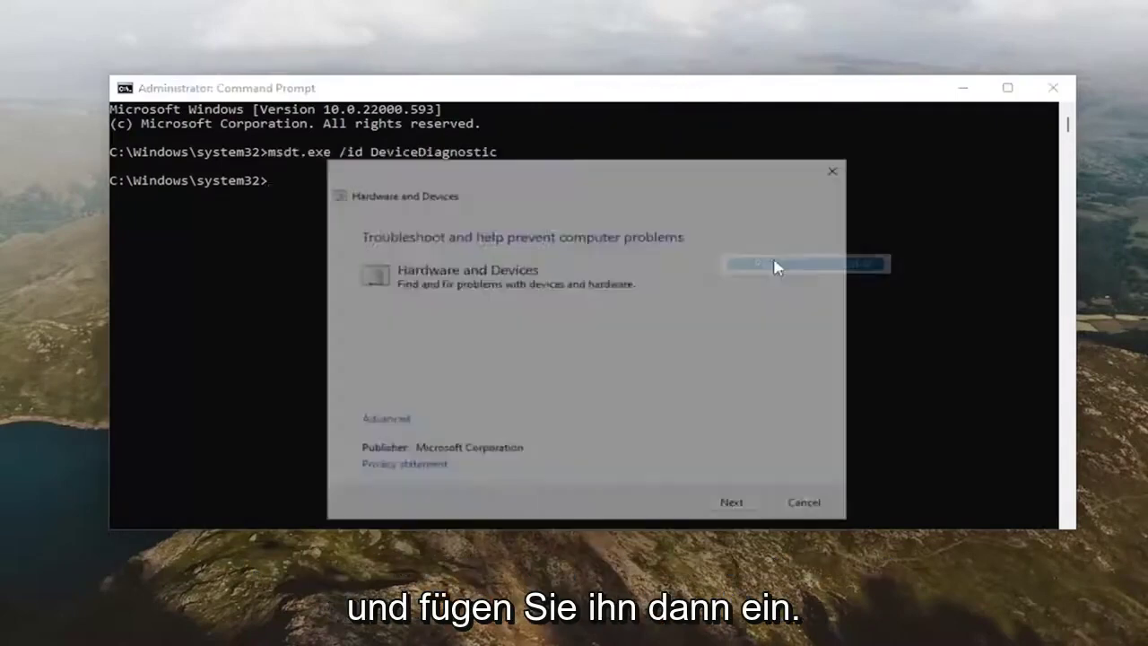
left_click(1053, 87)
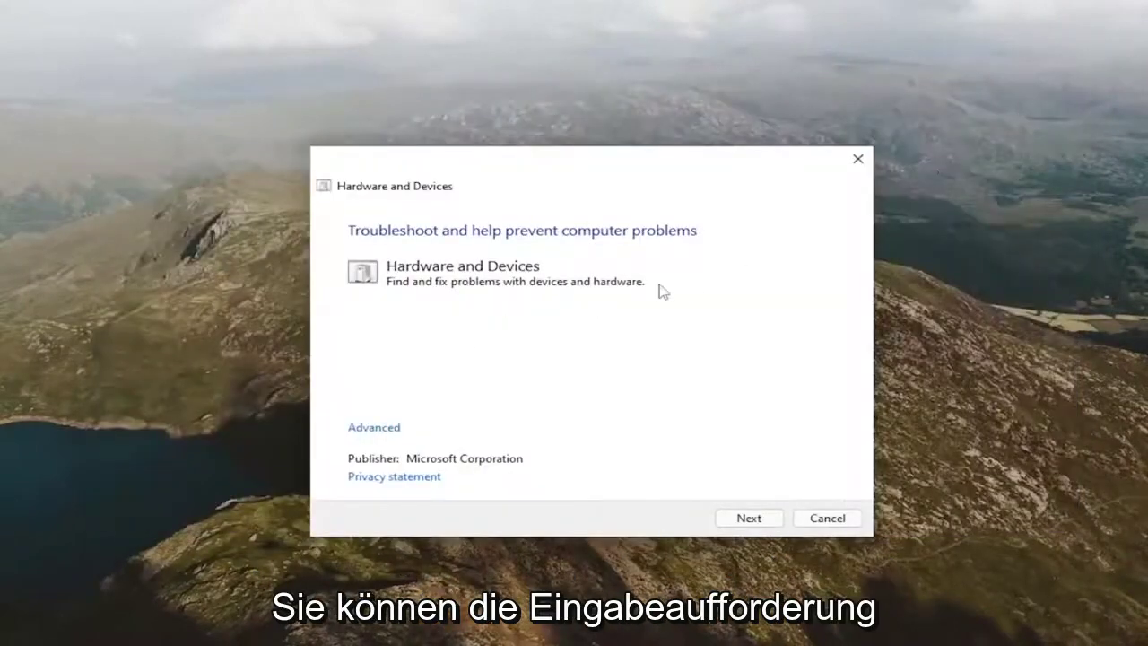
Run the Hardware and Devices troubleshooter with automatic repairs applied, enable automatic driver checks on Windows Update, and close it
left_click(372, 429)
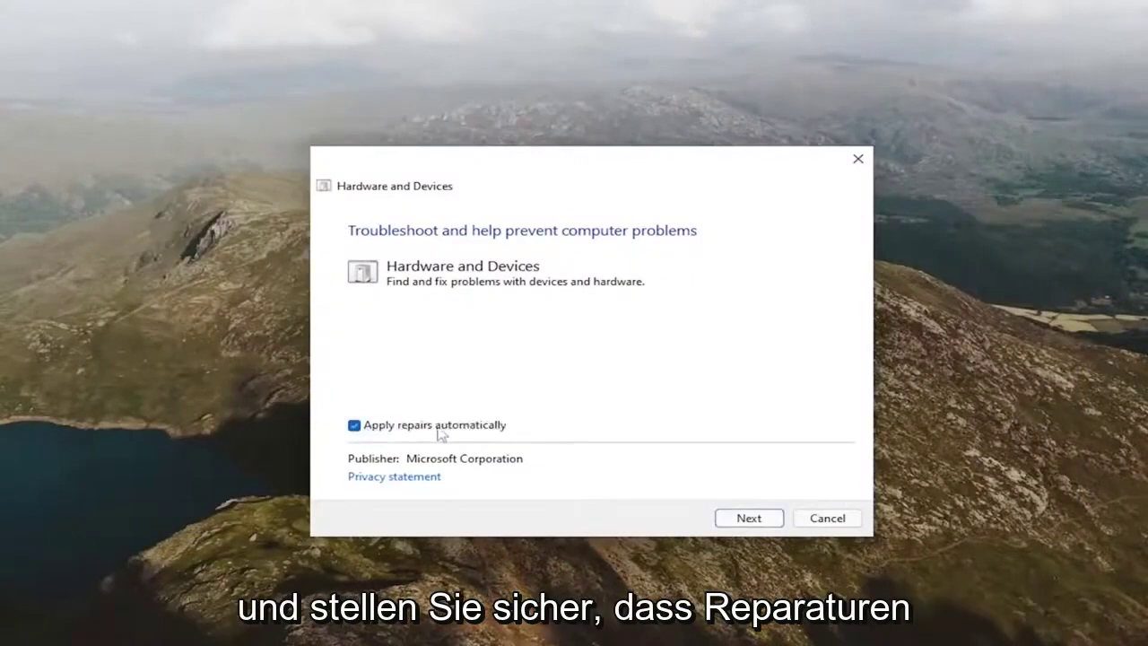
left_click(737, 519)
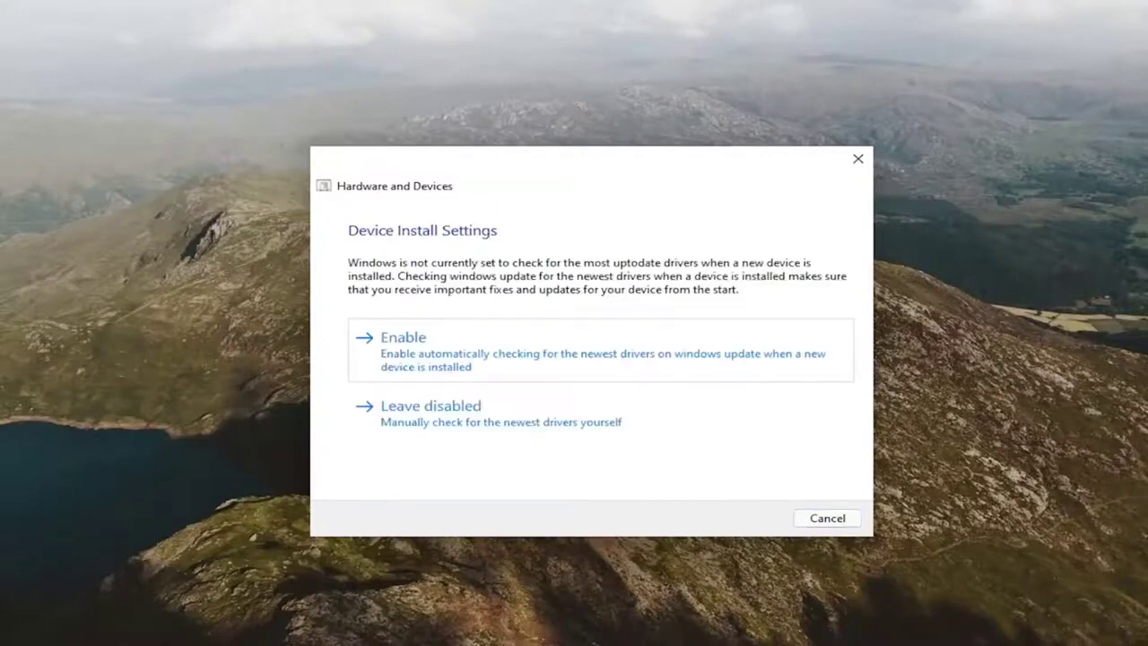
left_click(594, 348)
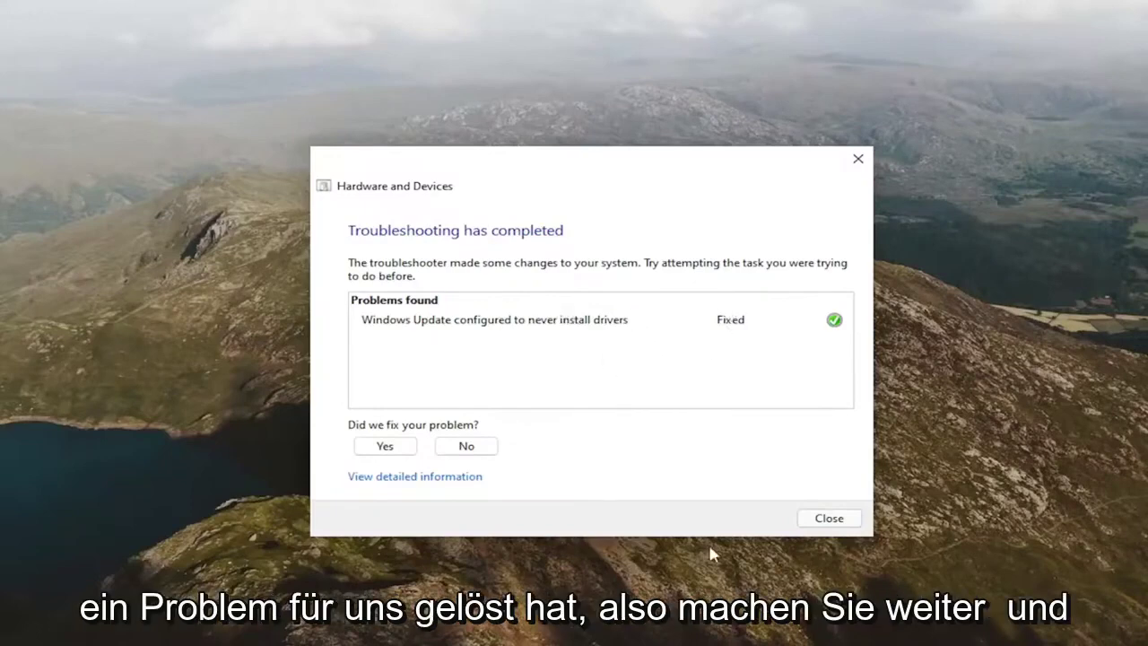
left_click(826, 519)
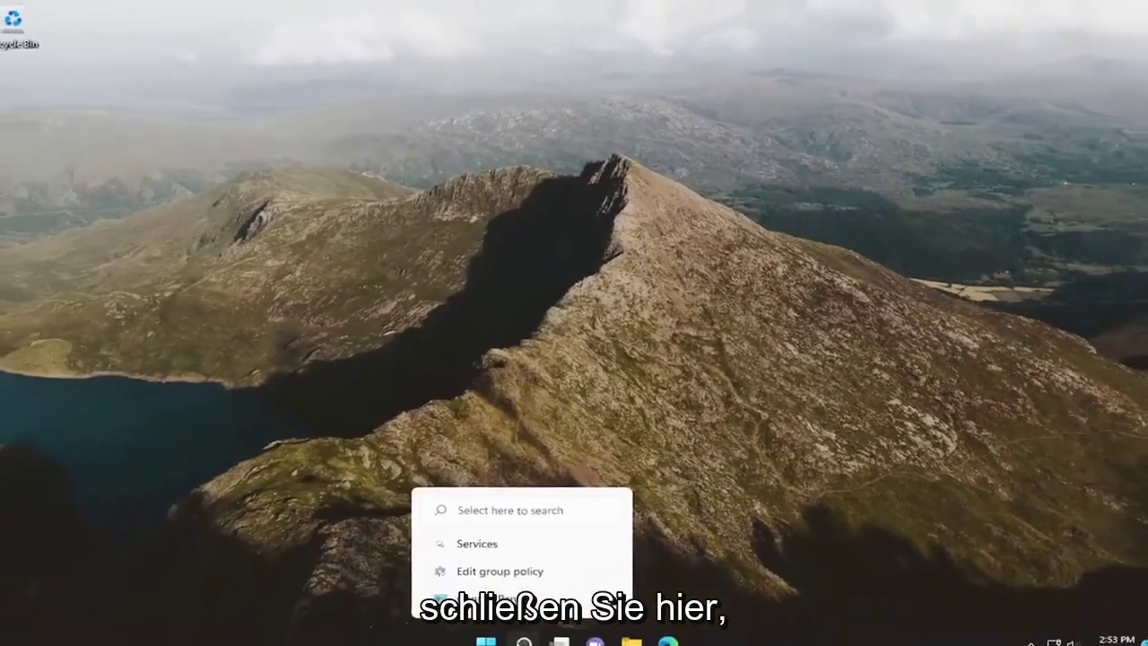
Search for the Troubleshoot settings and open the list of other troubleshooters
left_click(520, 628)
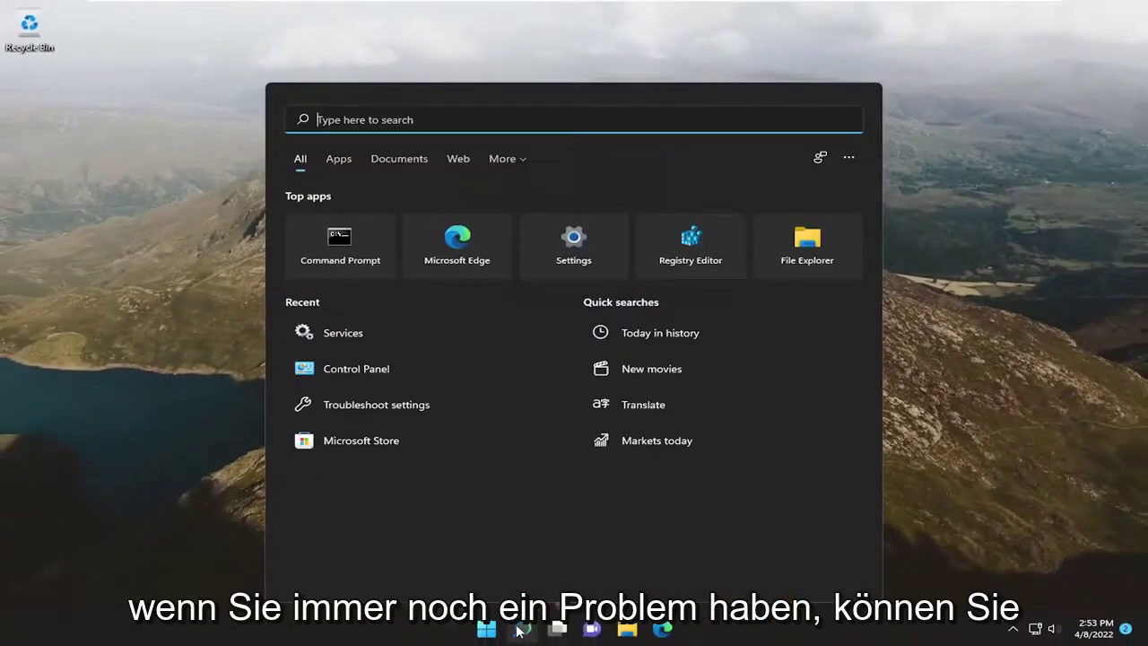
type("troubleshoot")
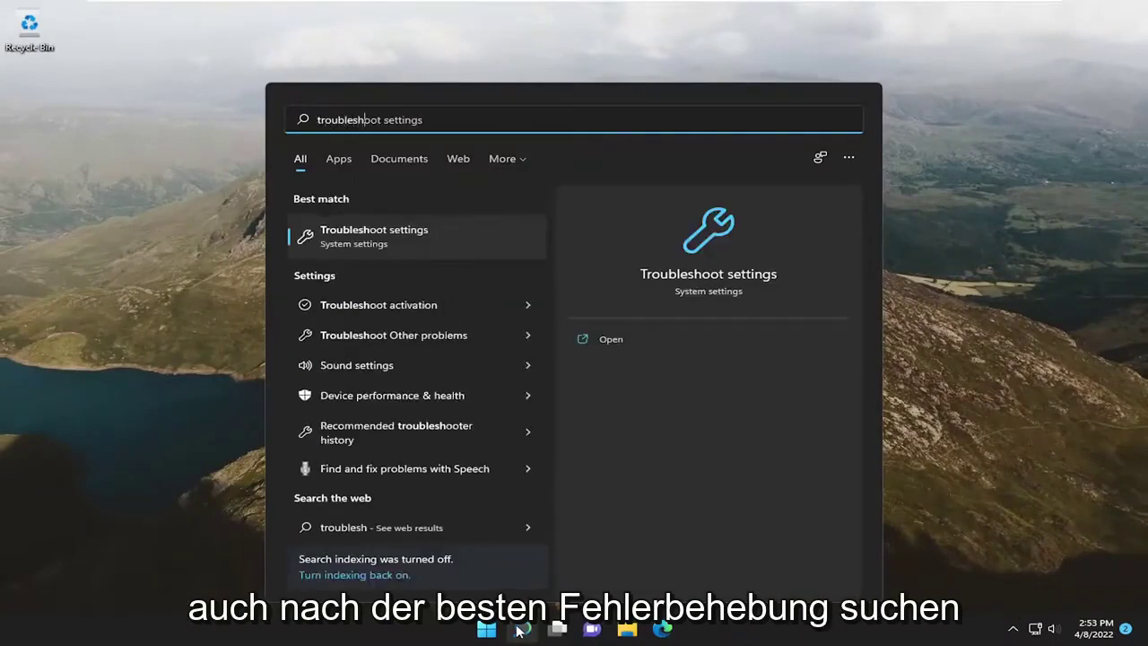
left_click(386, 238)
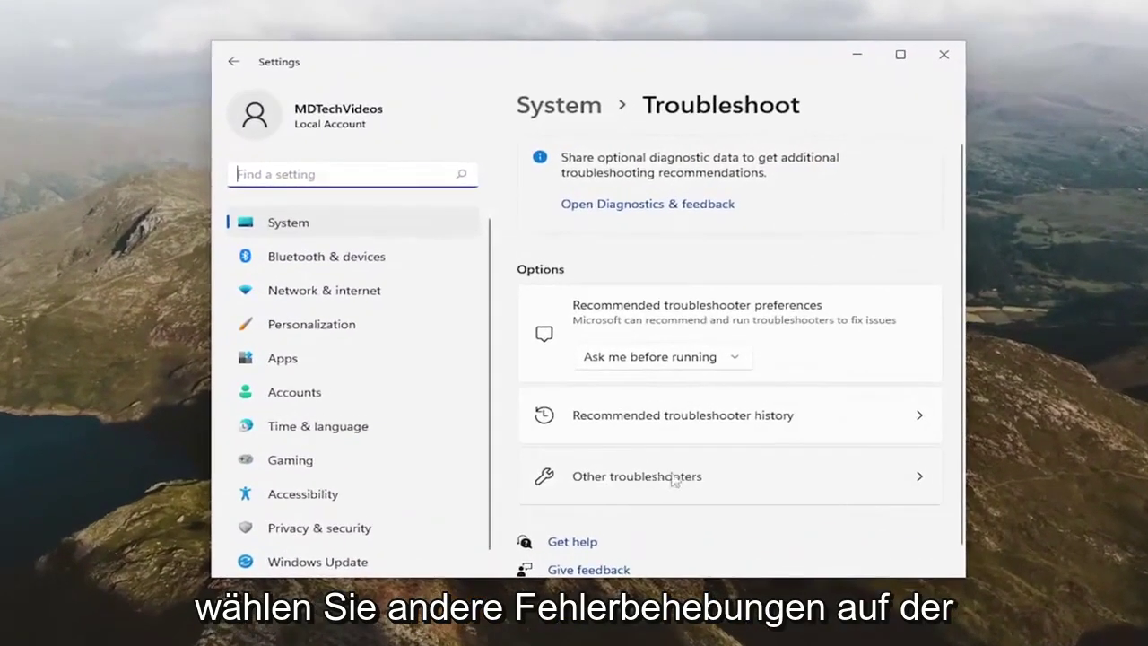
left_click(675, 480)
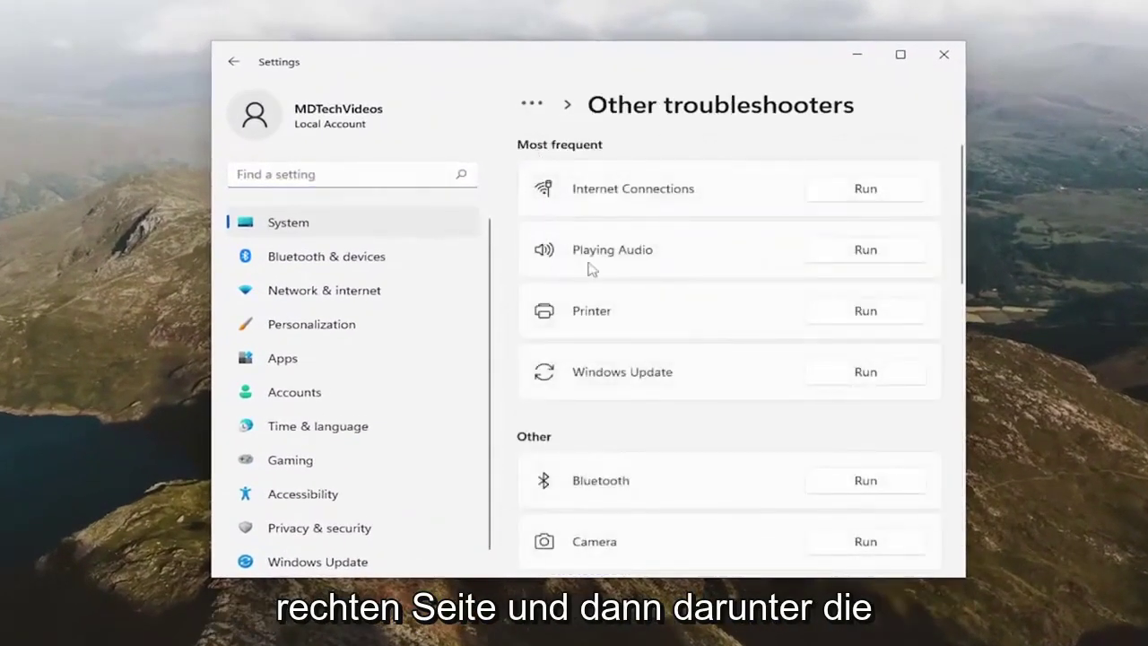
Run the Printer troubleshooter, then close it and the Settings window
left_click(879, 314)
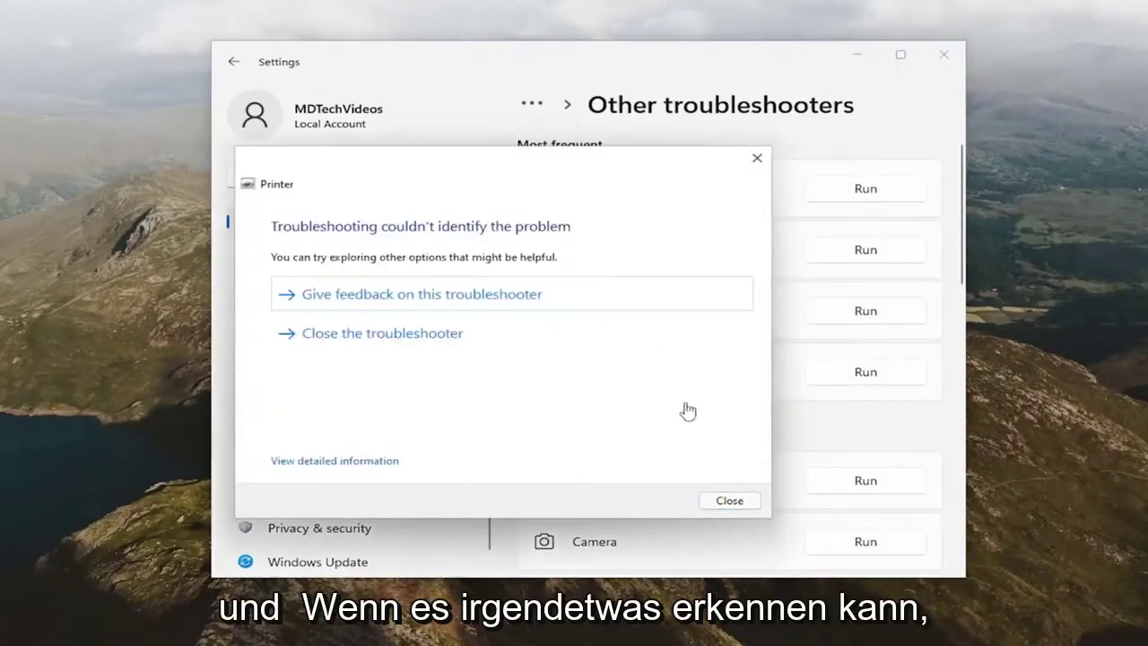
left_click(729, 500)
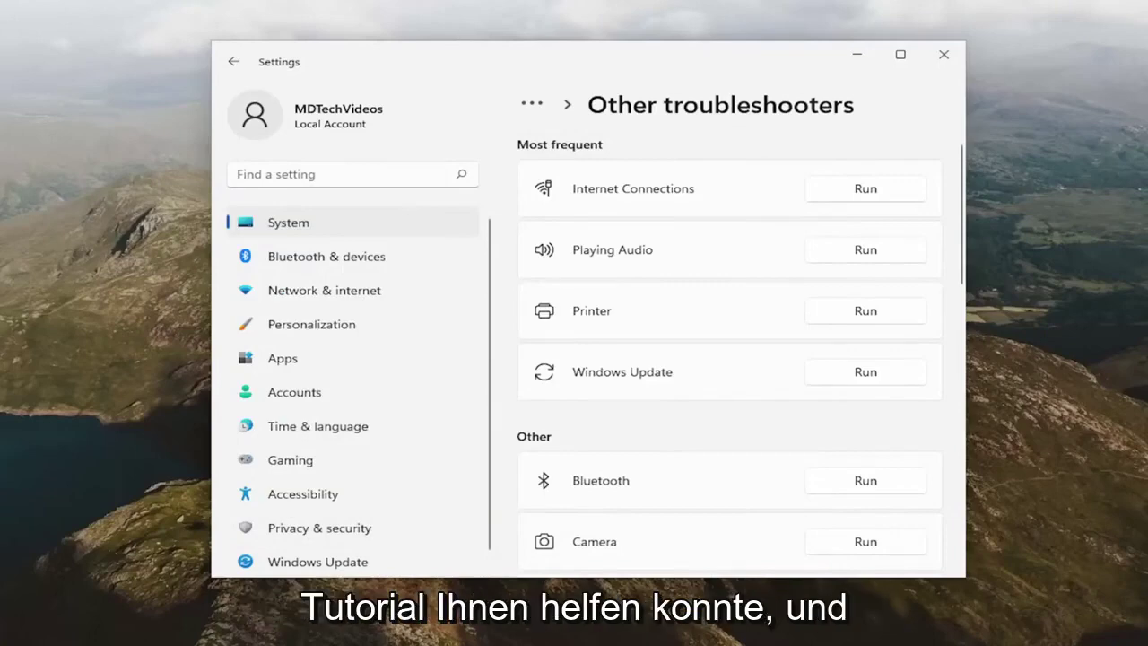
left_click(943, 54)
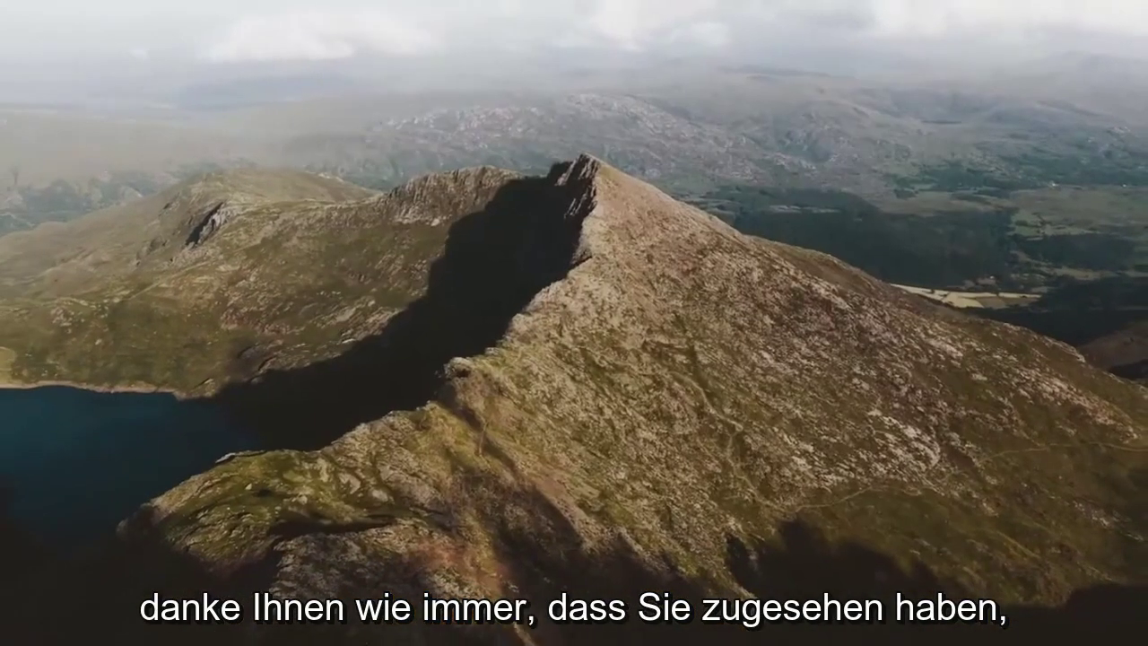